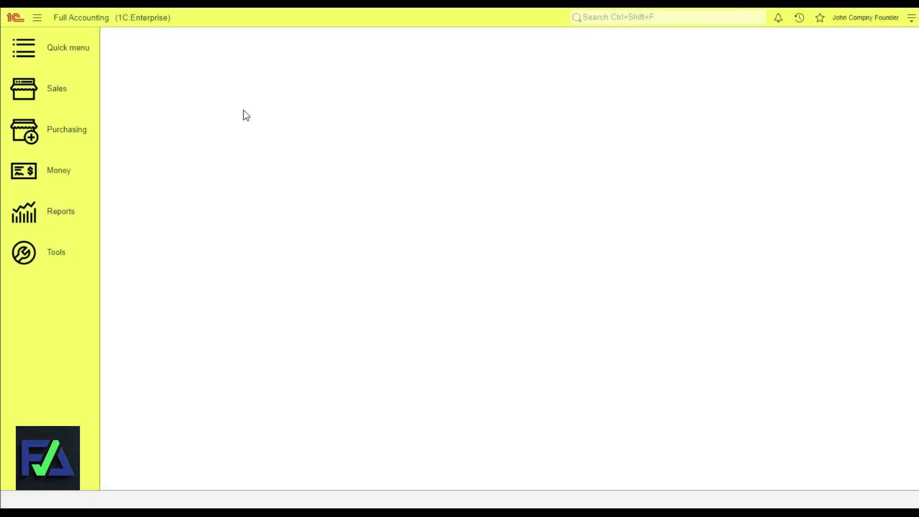
Open the purchase receipts list and start a new purchase receipt.
{"action": "left_click", "coordinate": [74, 132]}
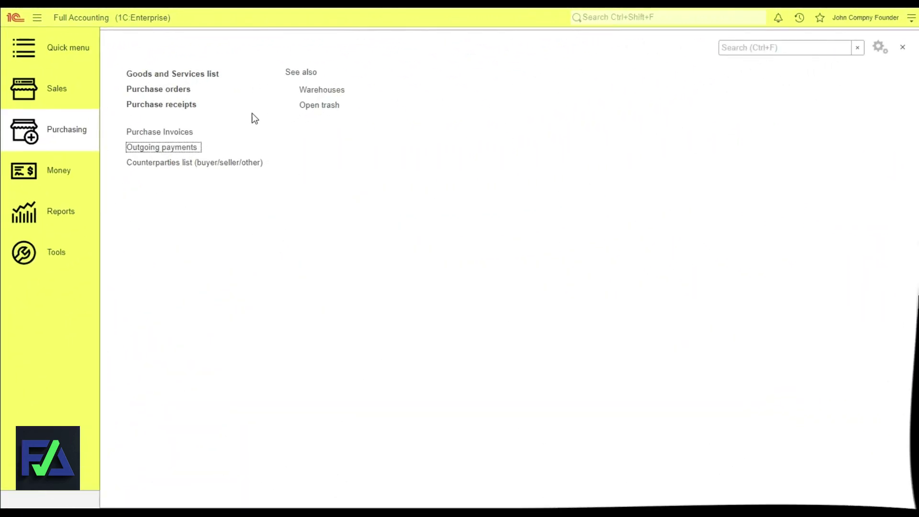
{"action": "left_click", "coordinate": [184, 105]}
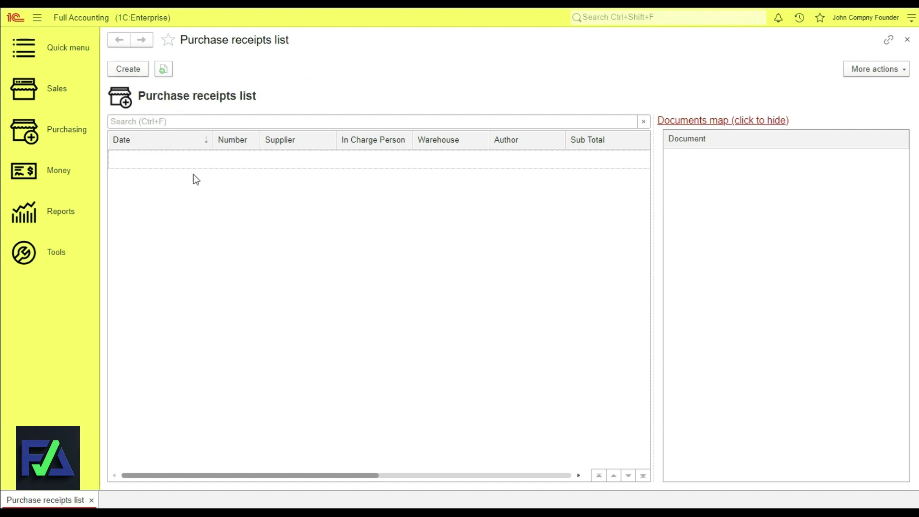
{"action": "right_click", "coordinate": [217, 190]}
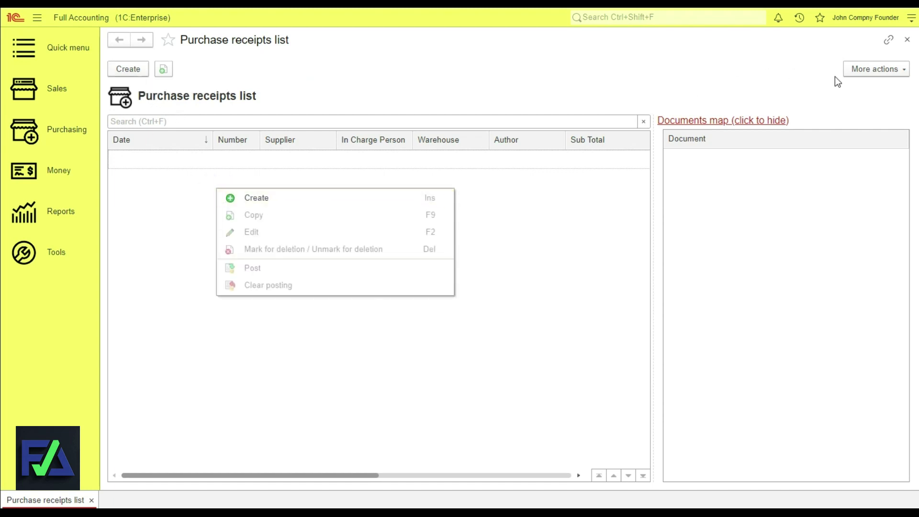
{"action": "left_click", "coordinate": [854, 70]}
{"action": "left_click", "coordinate": [854, 70]}
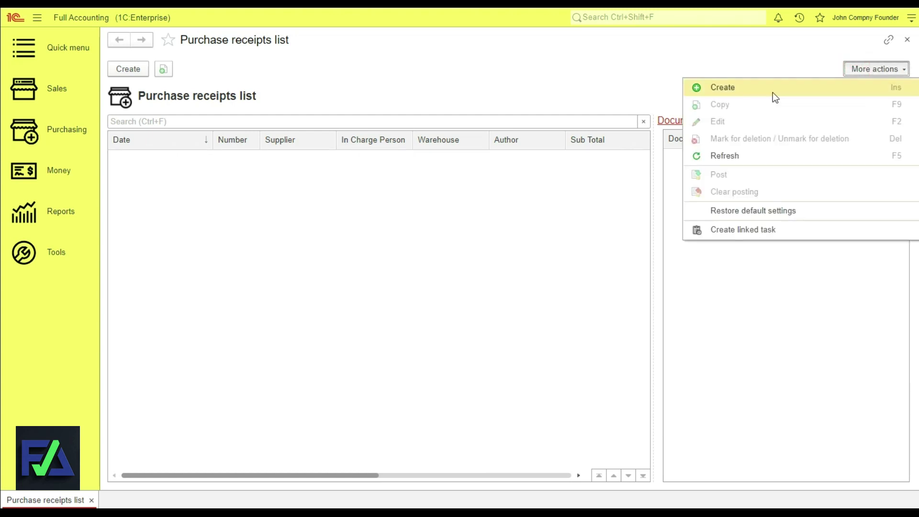
{"action": "left_click", "coordinate": [760, 87]}
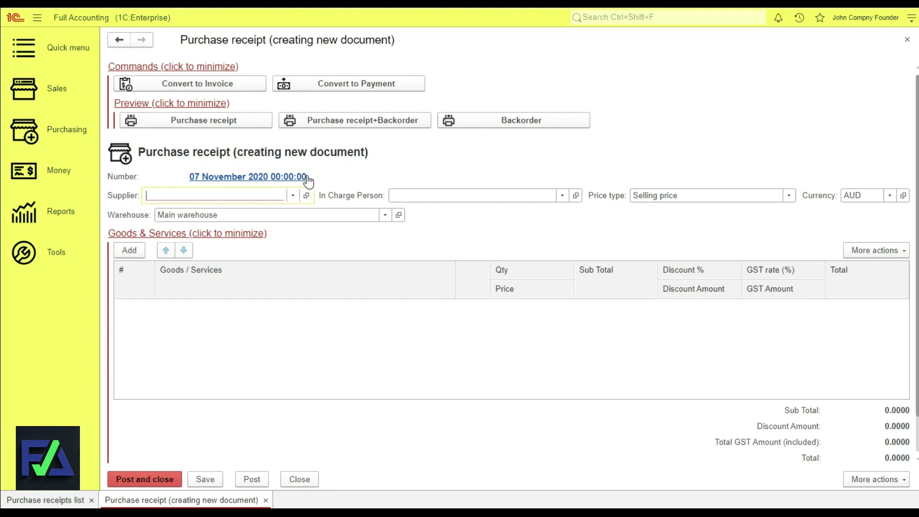
Set the receipt's supplier to Default supplier and choose the listed employee as the person in charge.
{"action": "left_click", "coordinate": [293, 195]}
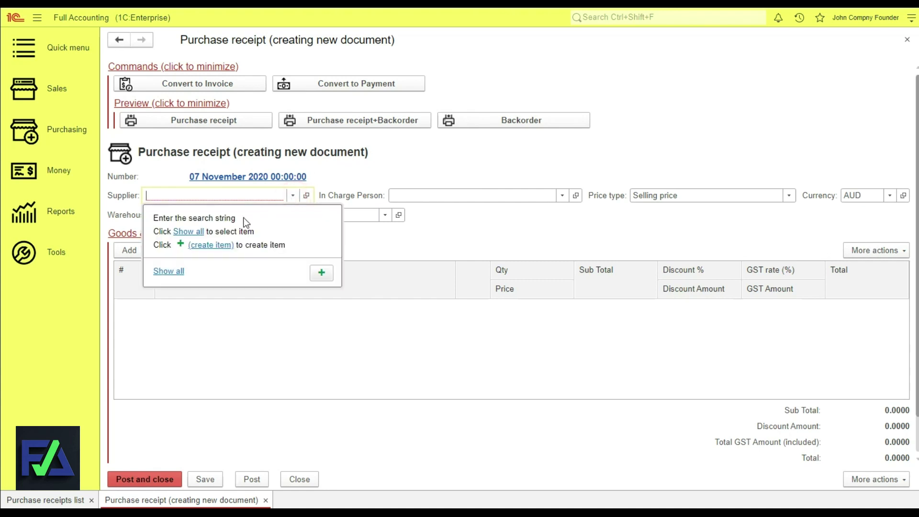
{"action": "left_click", "coordinate": [175, 271]}
{"action": "double_click", "coordinate": [390, 182]}
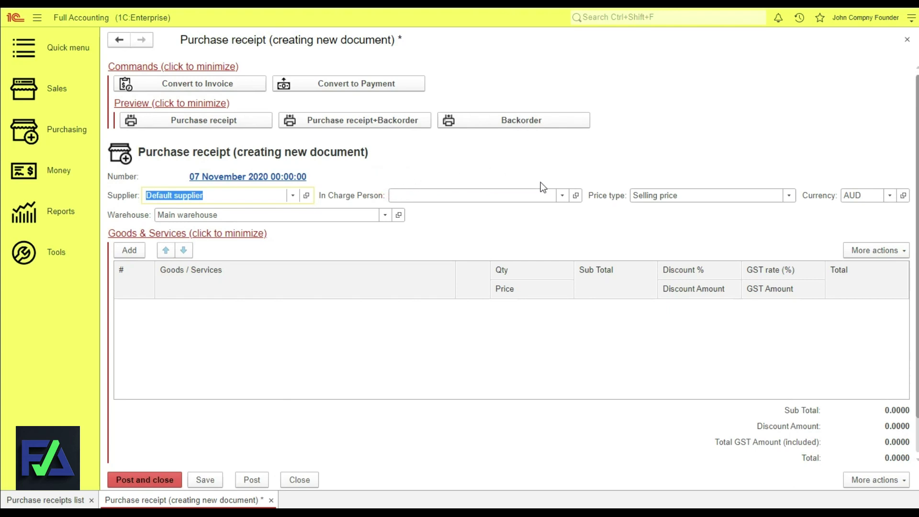
{"action": "left_click", "coordinate": [562, 195]}
{"action": "left_click", "coordinate": [414, 258]}
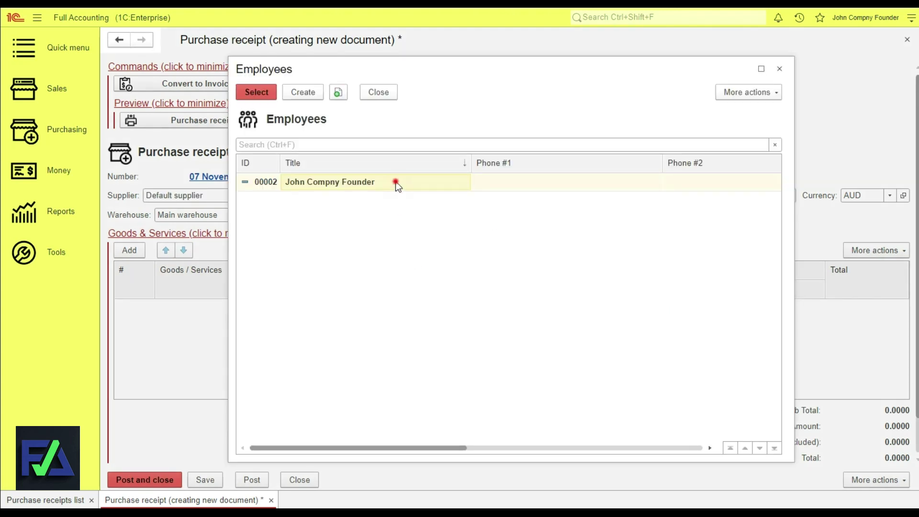
{"action": "double_click", "coordinate": [395, 182]}
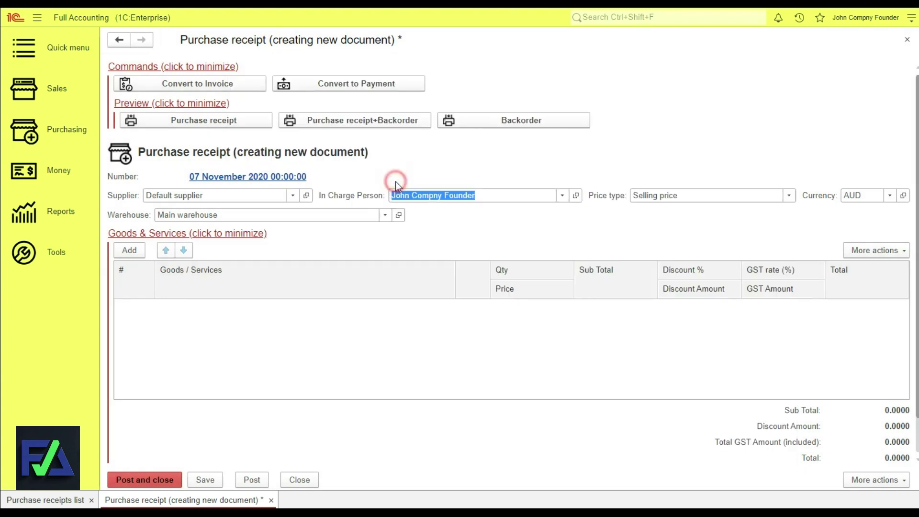
Check the price type options for the receipt, keeping Selling price.
{"action": "left_click", "coordinate": [787, 195]}
{"action": "left_click", "coordinate": [784, 194]}
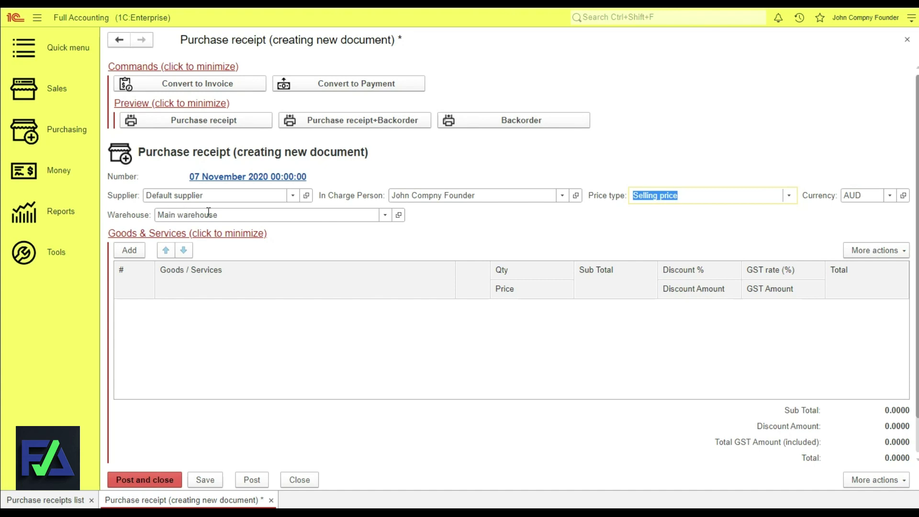
{"action": "left_click", "coordinate": [470, 224]}
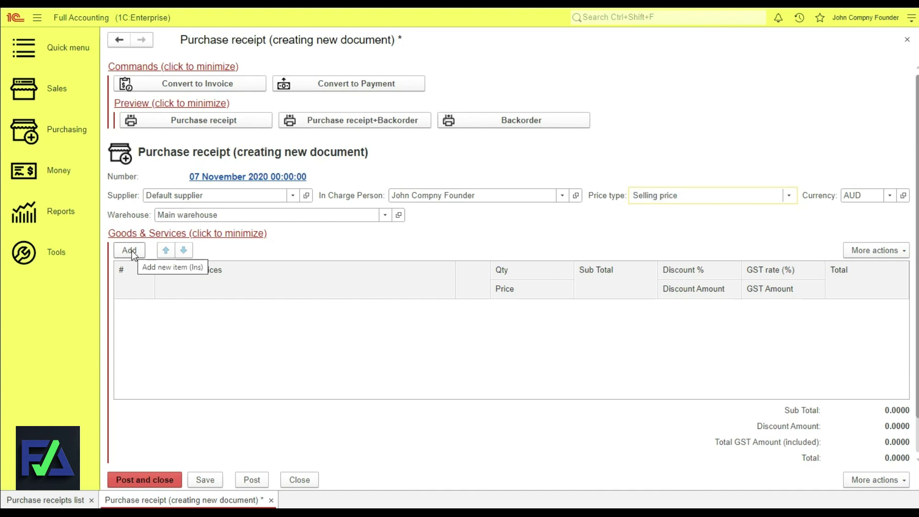
Add a goods line to the receipt with Water TM 'MyDrink' chosen from the full Goods and Services list.
{"action": "right_click", "coordinate": [164, 312]}
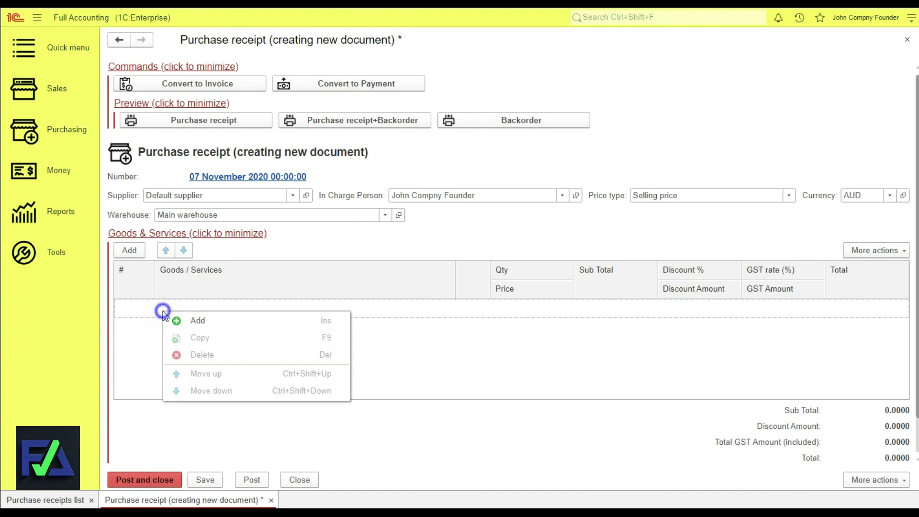
{"action": "left_click", "coordinate": [211, 320]}
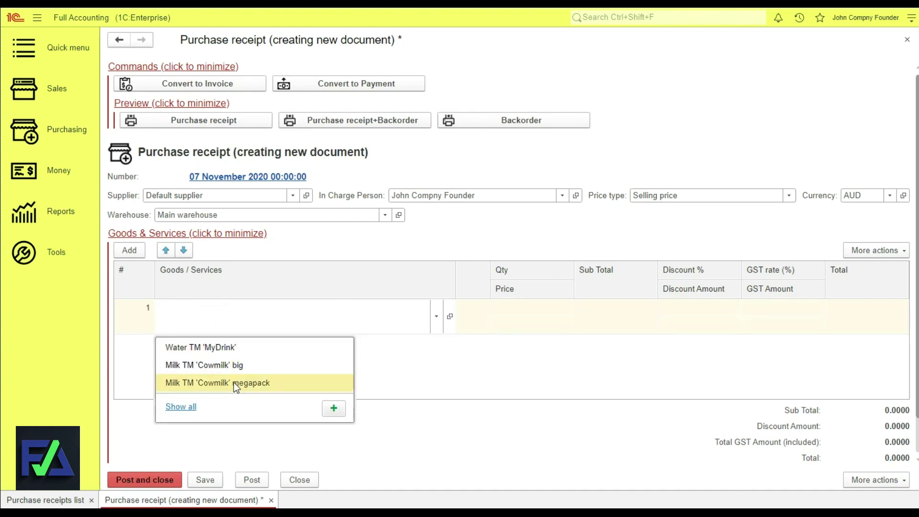
{"action": "left_click", "coordinate": [188, 407]}
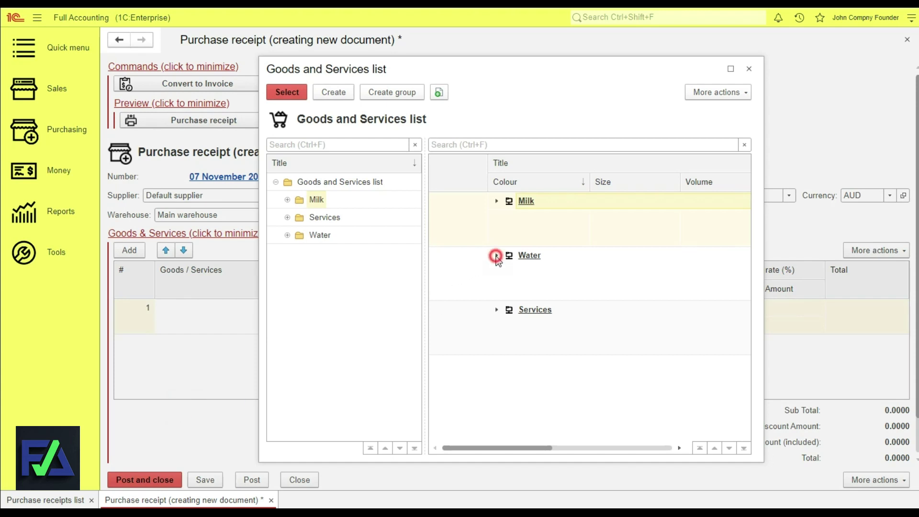
{"action": "left_click", "coordinate": [496, 256]}
{"action": "double_click", "coordinate": [579, 255]}
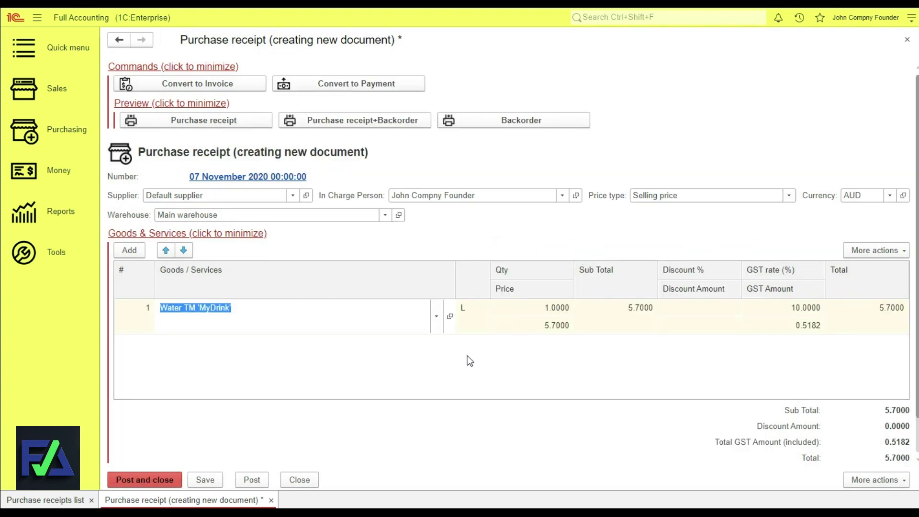
Set the price of the Water TM 'MyDrink' line to 6.
{"action": "left_click", "coordinate": [540, 325]}
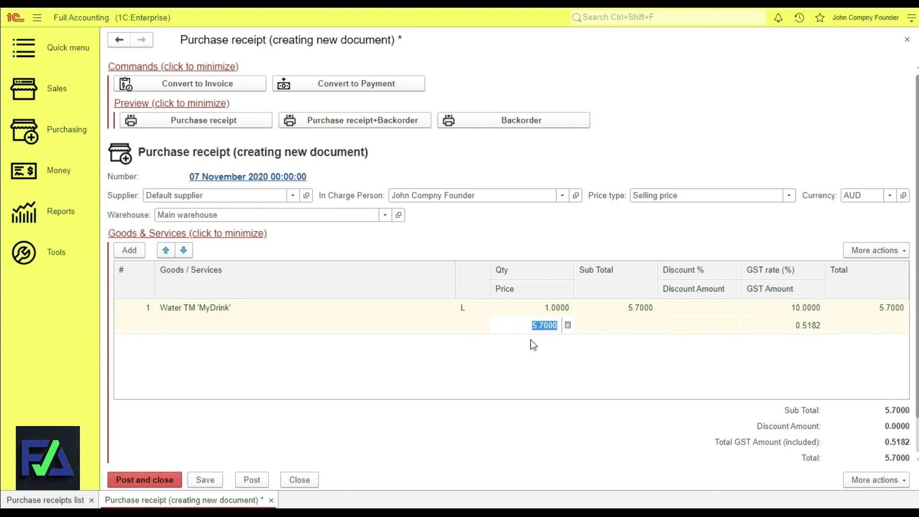
{"action": "key", "text": "Tab"}
{"action": "key", "text": "Return"}
{"action": "key", "text": "Return"}
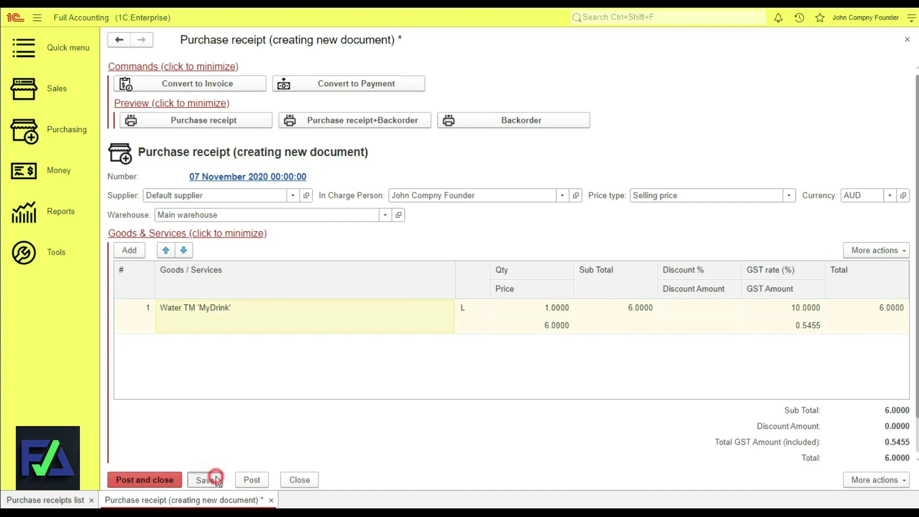
Save the purchase receipt as a draft and post it.
{"action": "left_click", "coordinate": [217, 475]}
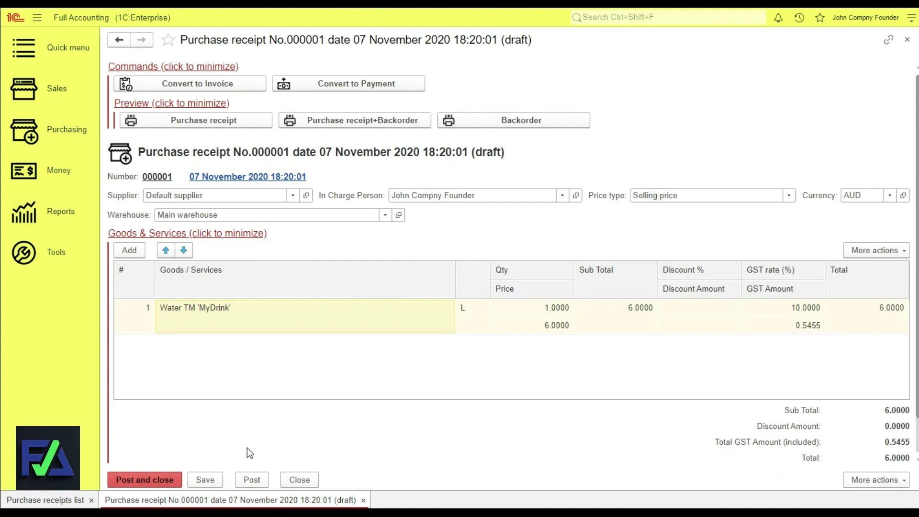
{"action": "left_click", "coordinate": [253, 480]}
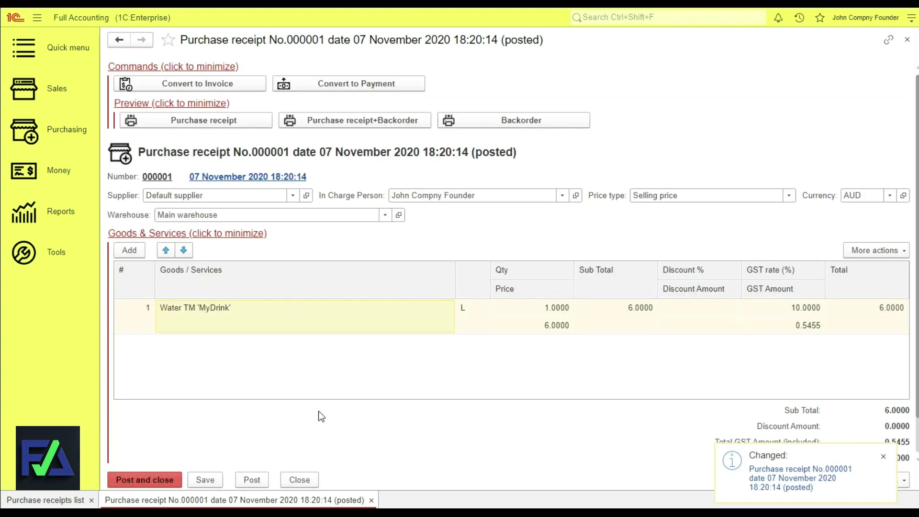
{"action": "left_click", "coordinate": [882, 457]}
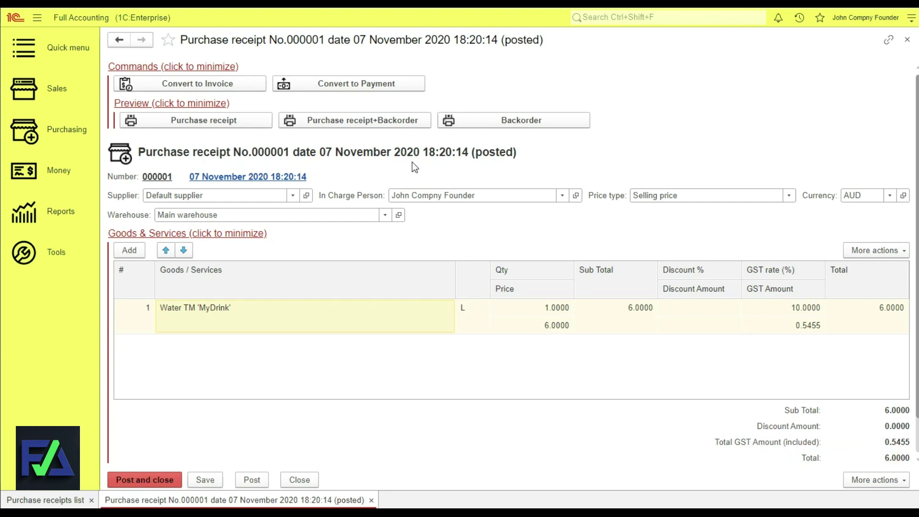
Change the purchase receipt's date to 5 November 2020 and save the document.
{"action": "left_click", "coordinate": [291, 179]}
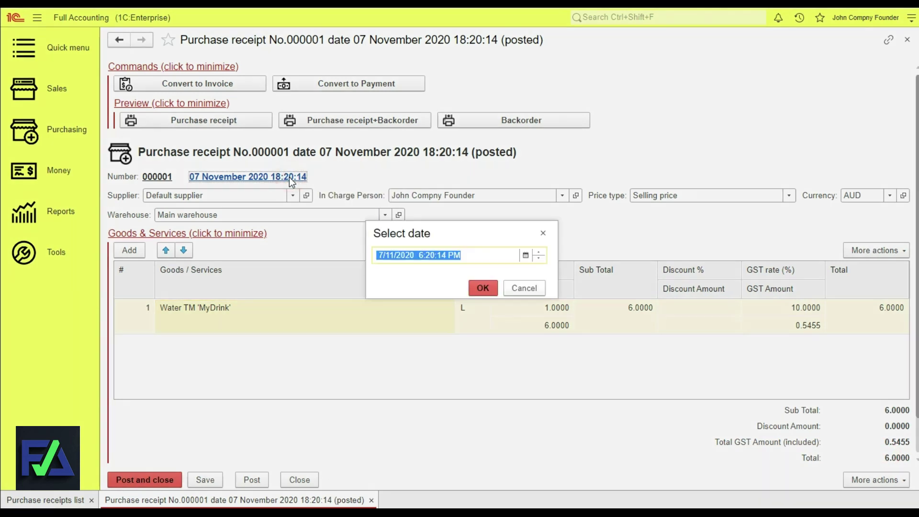
{"action": "left_click", "coordinate": [522, 254]}
{"action": "left_click", "coordinate": [531, 364]}
{"action": "key", "text": "Return"}
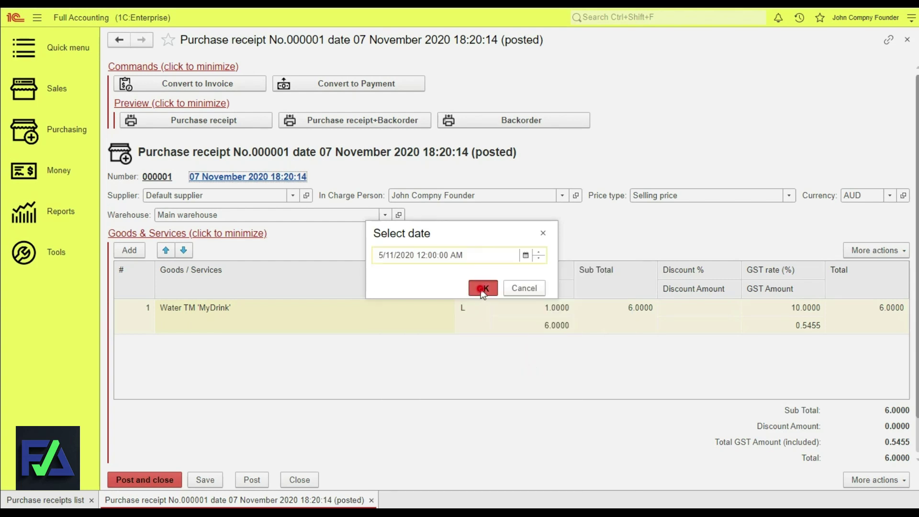
{"action": "left_click", "coordinate": [206, 479]}
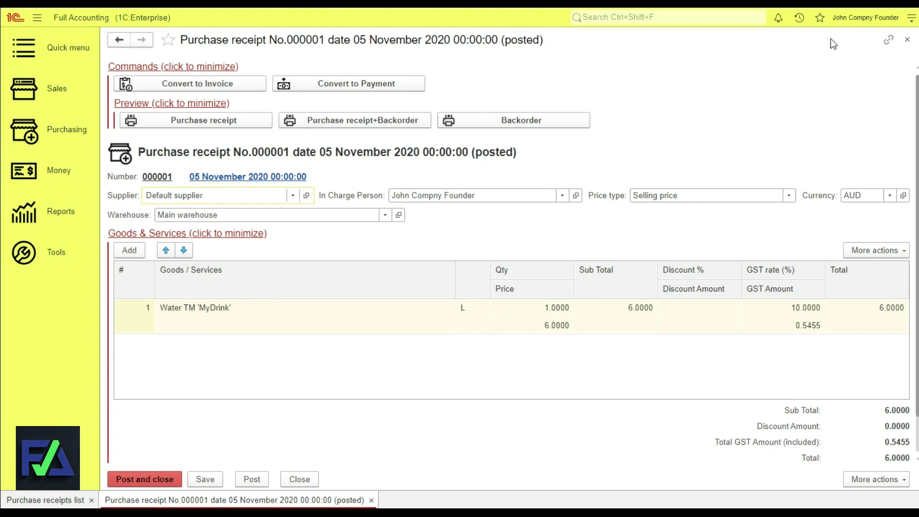
Close the receipt, select it in the purchase receipts list, and hide and show the documents map.
{"action": "left_click", "coordinate": [906, 39]}
{"action": "left_click", "coordinate": [382, 159]}
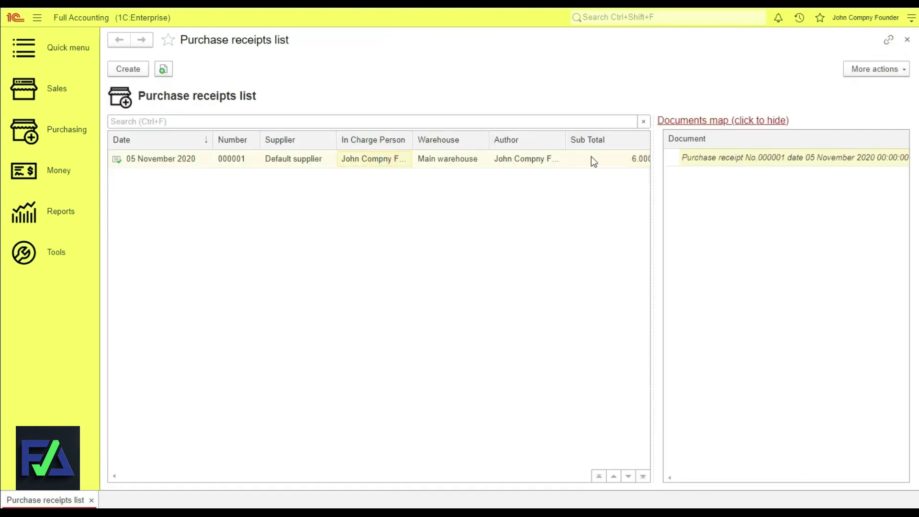
{"action": "left_click", "coordinate": [707, 122]}
{"action": "left_click", "coordinate": [882, 134]}
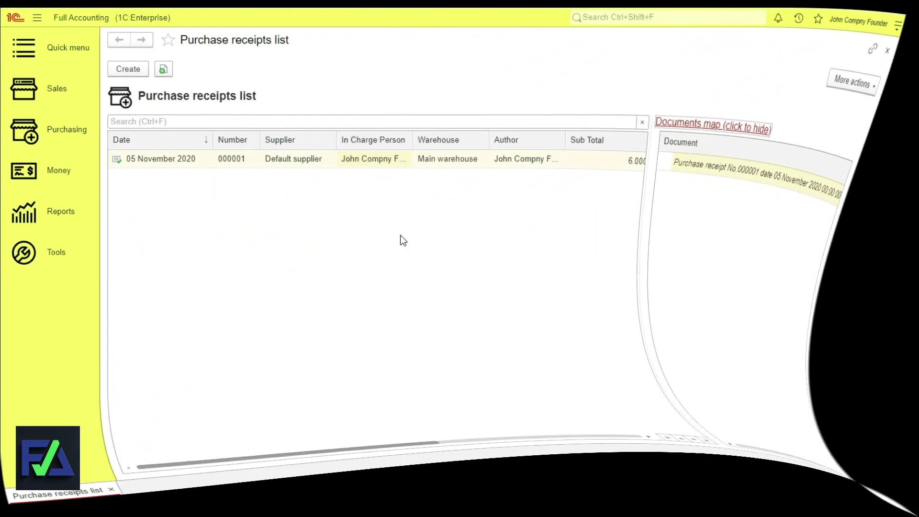
Convert the posted purchase receipt to an outgoing payment and set the payment's date to 7 November 2020.
{"action": "double_click", "coordinate": [377, 164]}
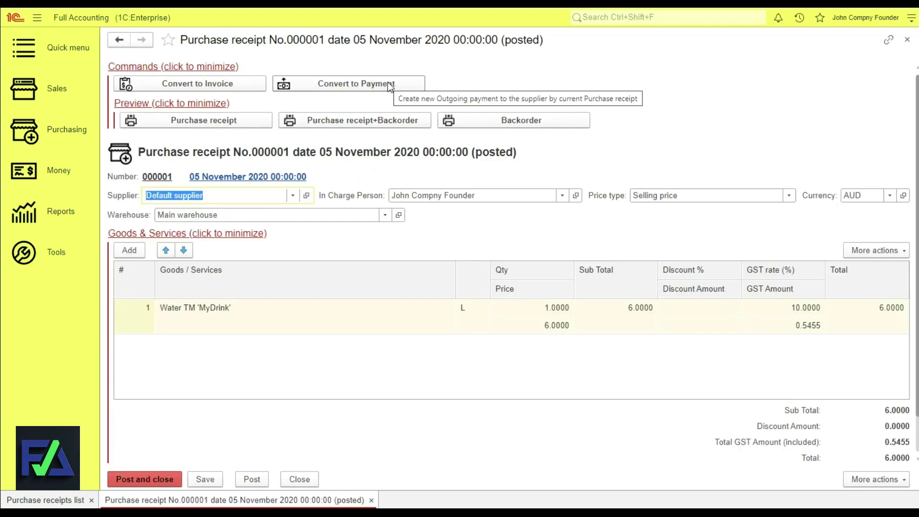
{"action": "left_click", "coordinate": [390, 86]}
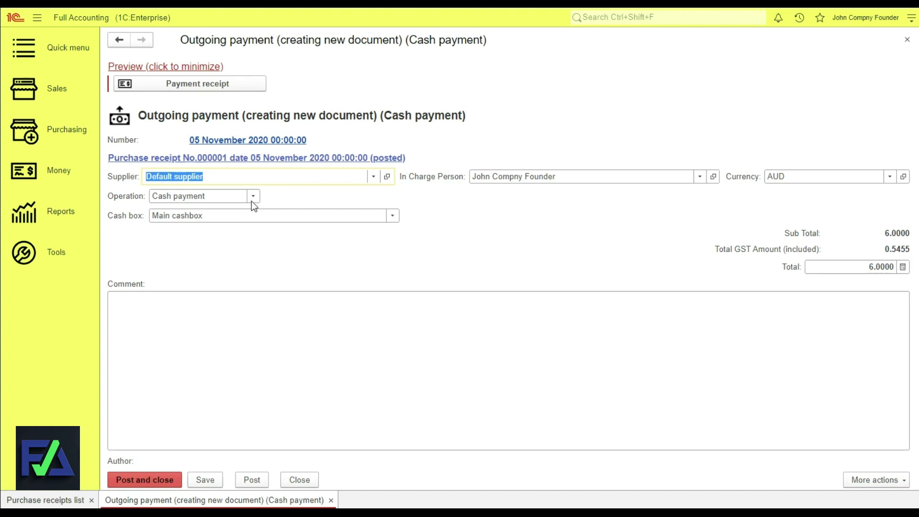
{"action": "left_click", "coordinate": [222, 140]}
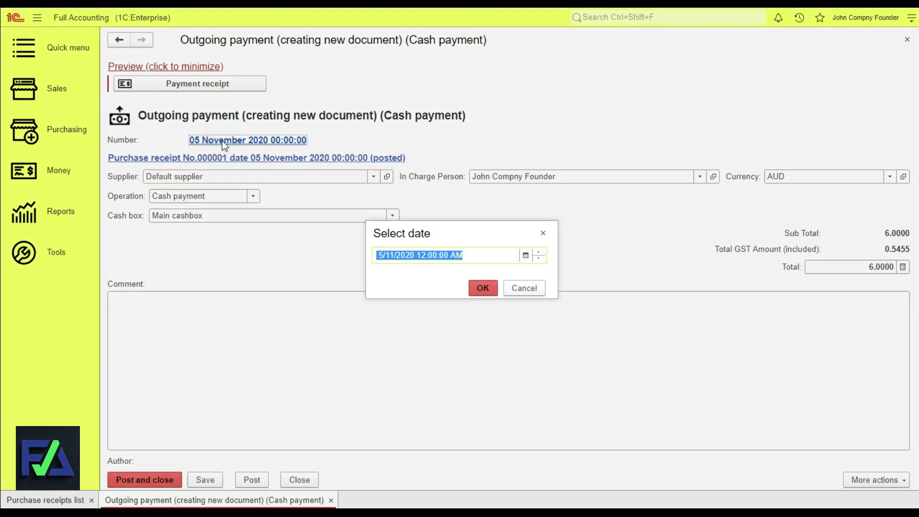
{"action": "left_click", "coordinate": [524, 254]}
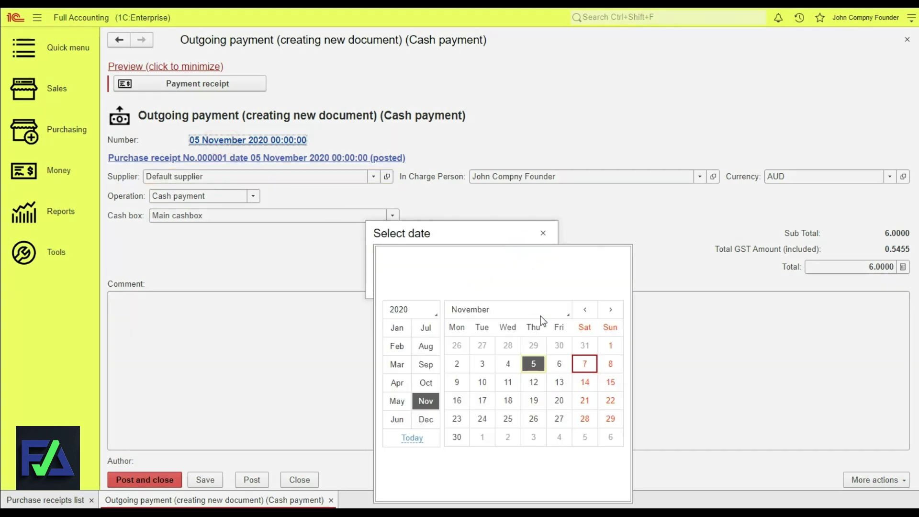
{"action": "left_click", "coordinate": [584, 363]}
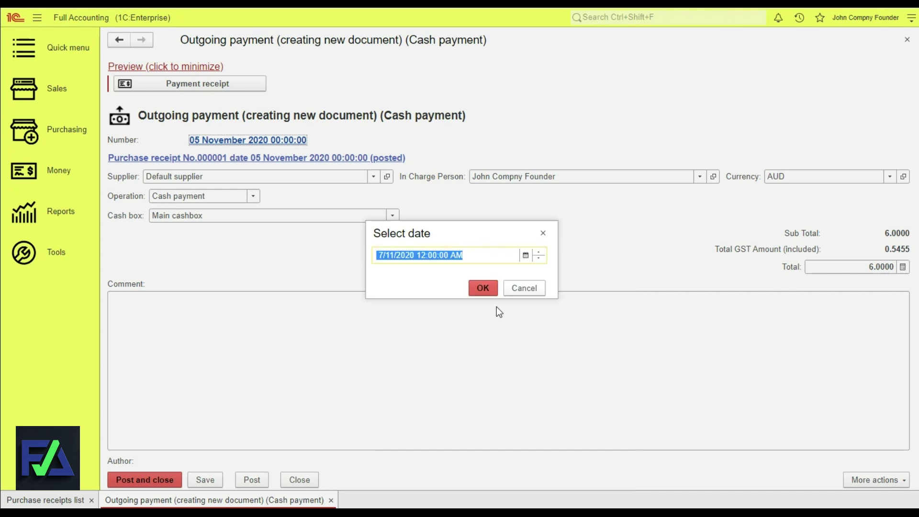
{"action": "left_click", "coordinate": [477, 289]}
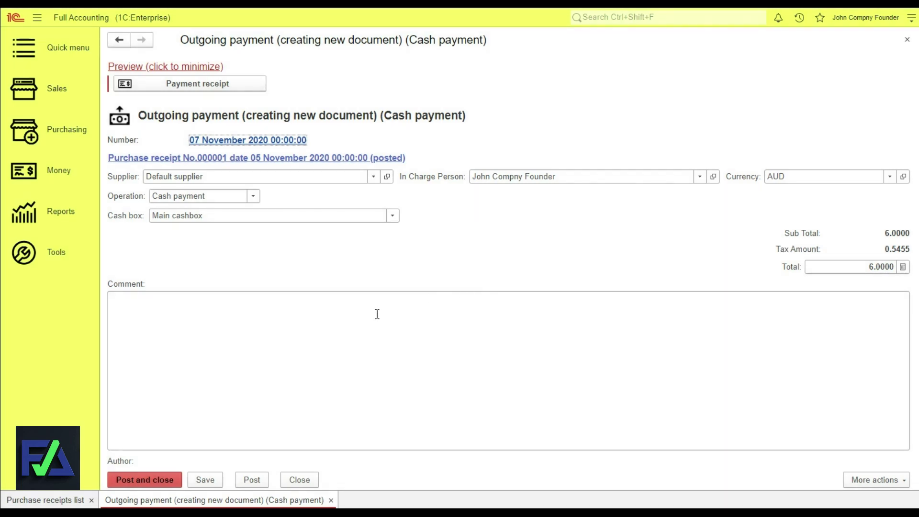
Add the comment "paid coins only" to the outgoing cash payment, then save, post and close it.
{"action": "left_click", "coordinate": [377, 314]}
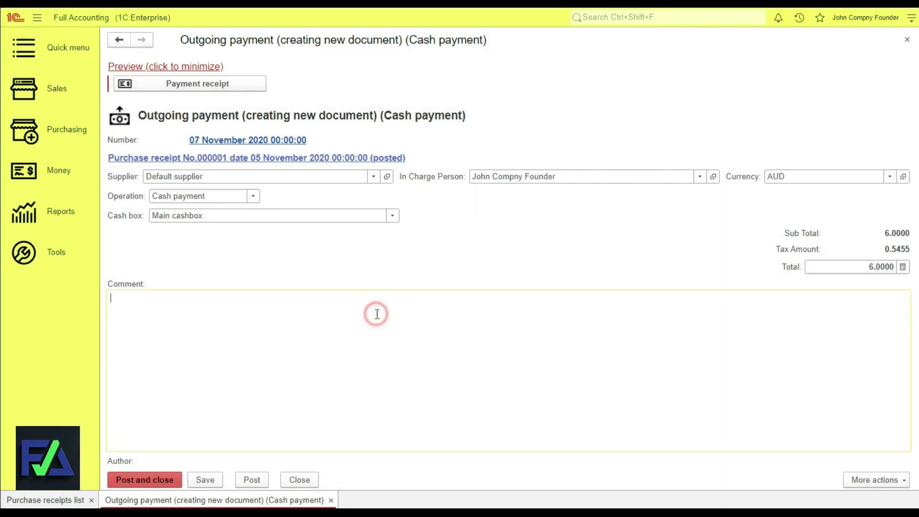
{"action": "type", "text": "paid coins only"}
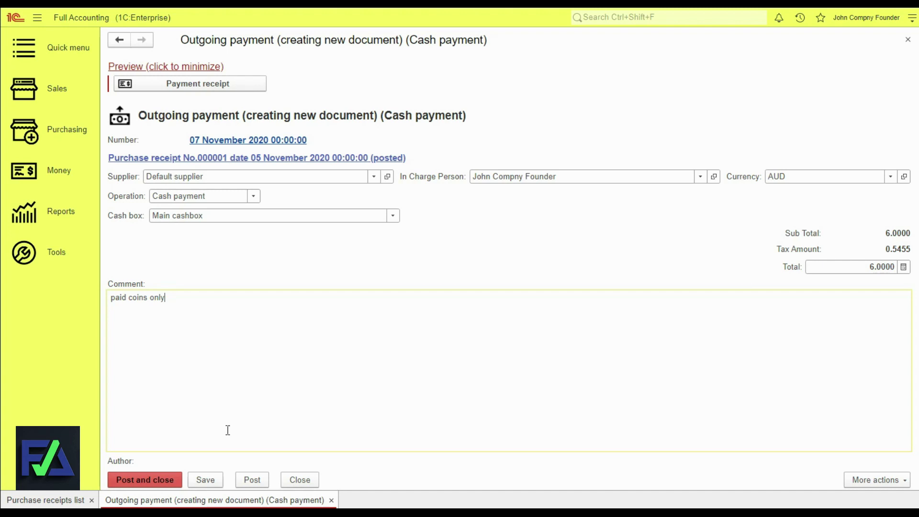
{"action": "left_click", "coordinate": [205, 479]}
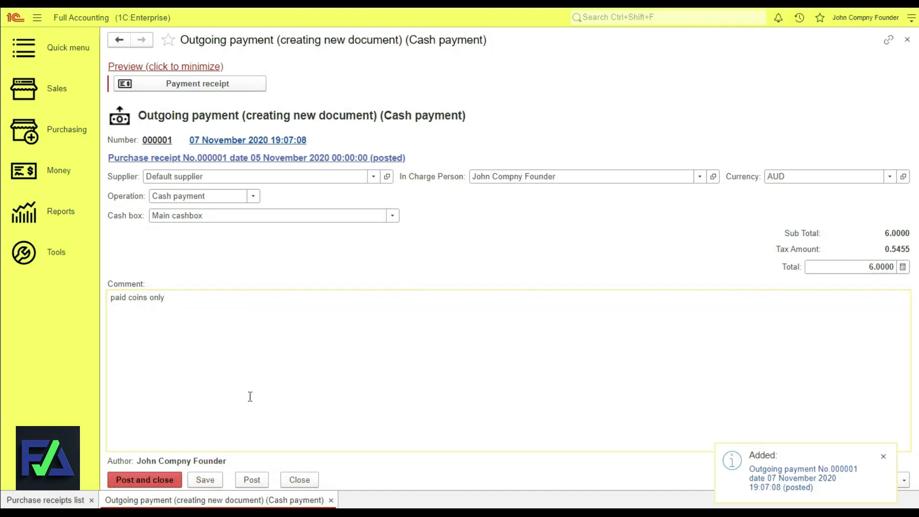
{"action": "left_click", "coordinate": [157, 477]}
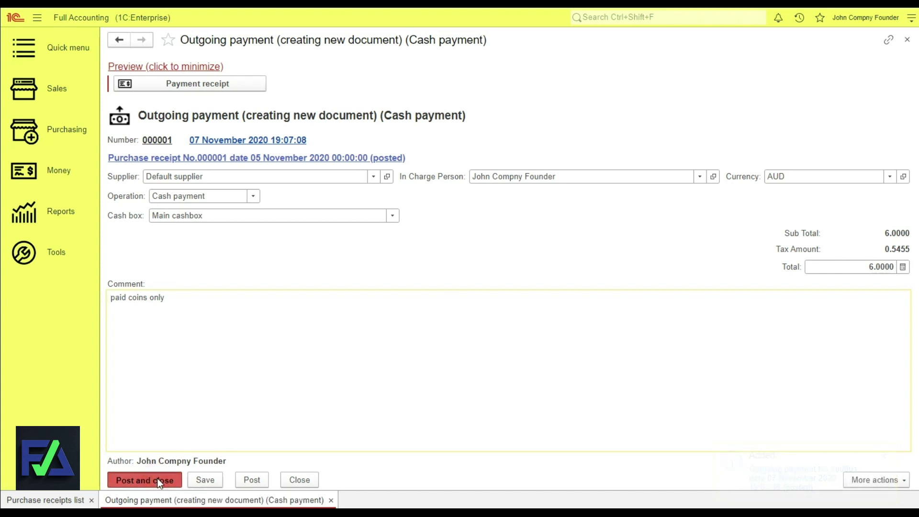
Examine the documents linked to the receipt in the purchase receipts list's documents map, then hide the map.
{"action": "left_click", "coordinate": [77, 128]}
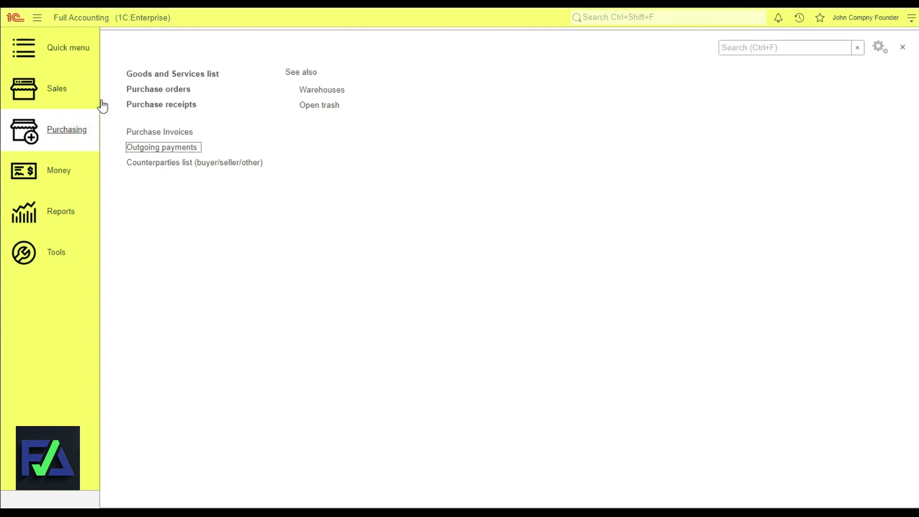
{"action": "left_click", "coordinate": [186, 104]}
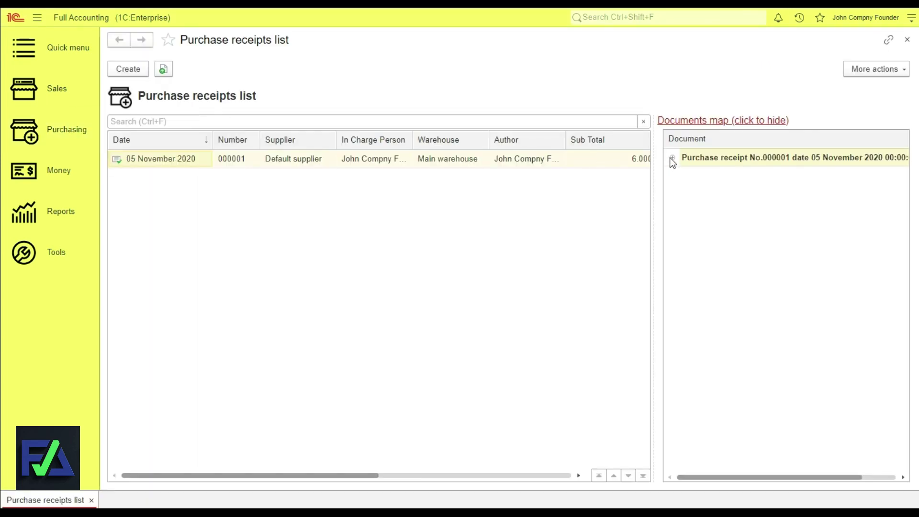
{"action": "left_click", "coordinate": [672, 158]}
{"action": "left_click", "coordinate": [720, 175]}
{"action": "left_click", "coordinate": [731, 171]}
{"action": "left_click", "coordinate": [706, 119]}
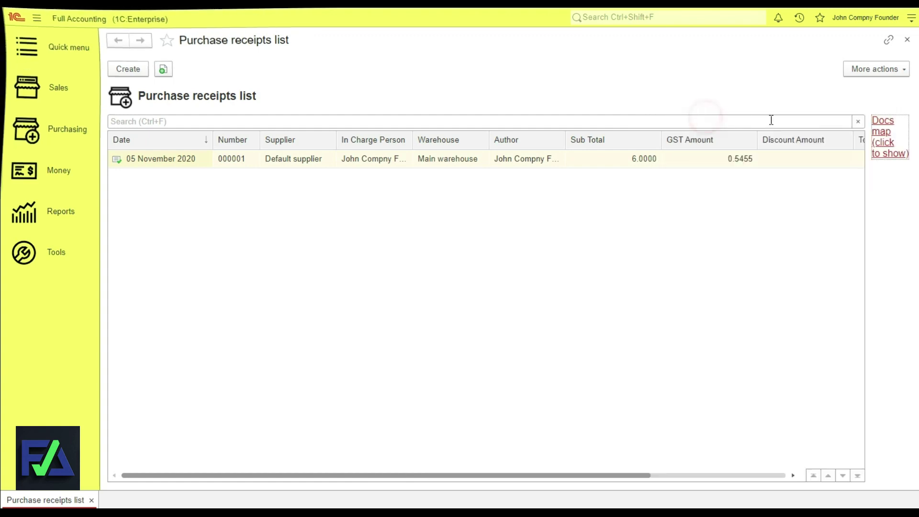